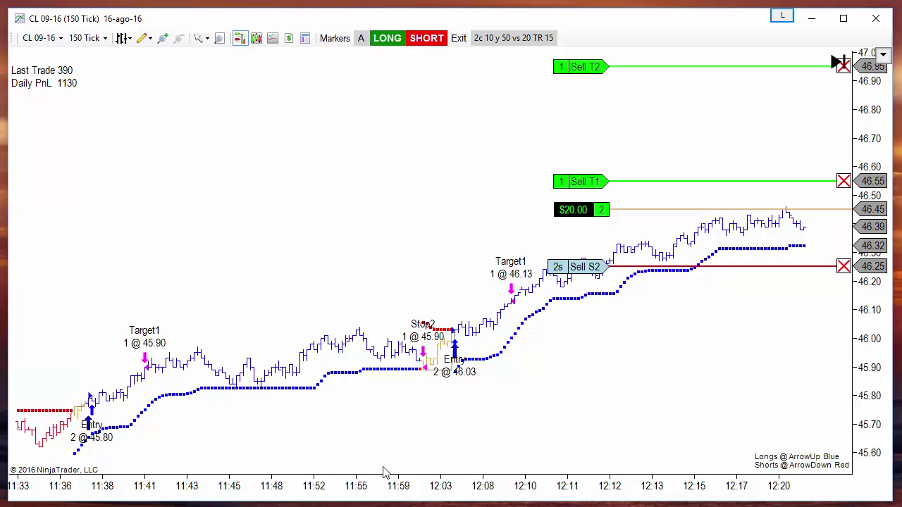
Compress the CL bars and scroll back to the 09:46–11:18 bars with the 45.88 long entry.
drag(391, 497, 380, 494)
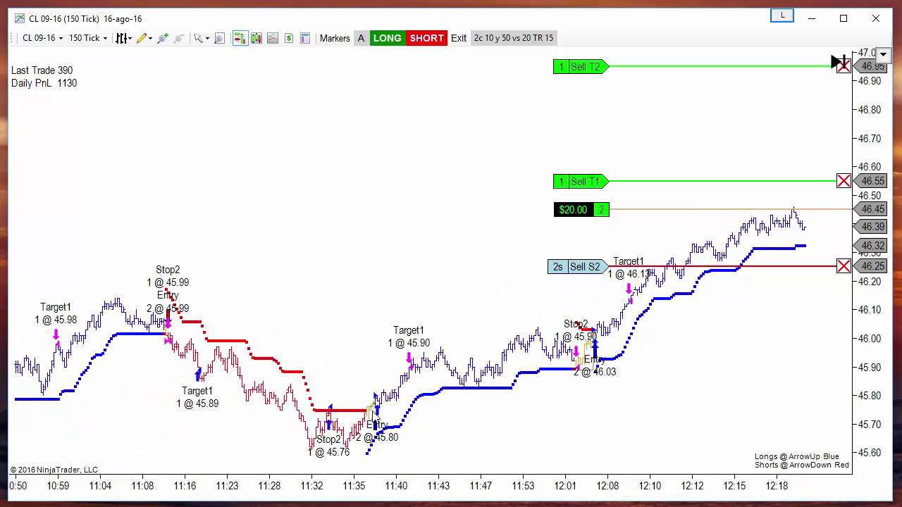
scroll(592, 431, up, 5)
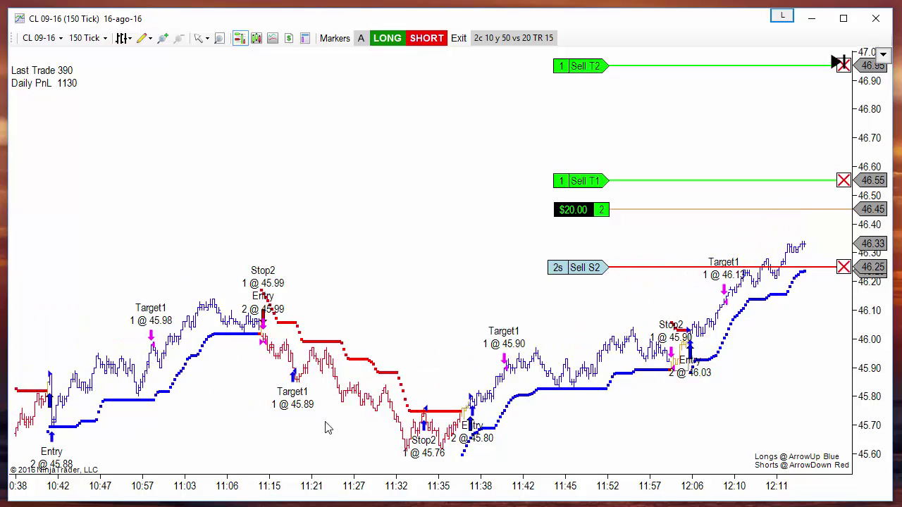
scroll(242, 443, up, 5)
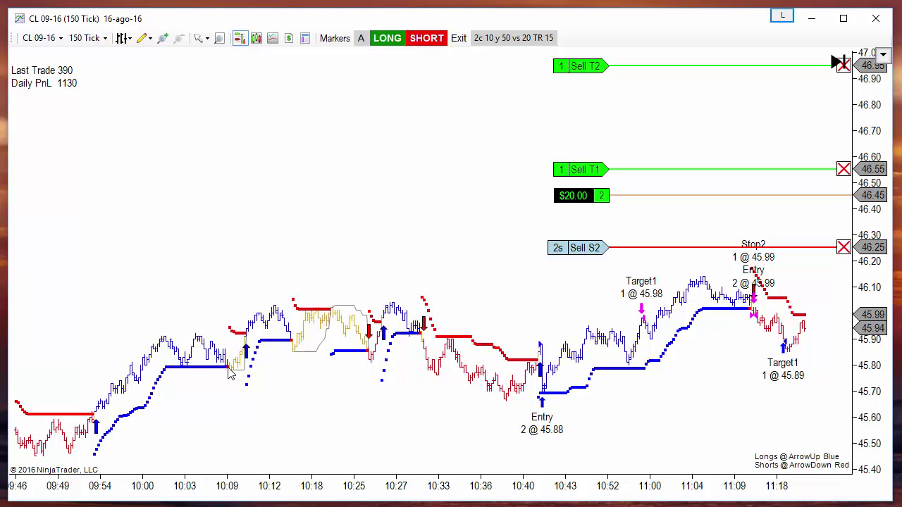
Widen the CL bars, pan forward toward 12:12, and stretch the price range to enlarge swings.
click(300, 351)
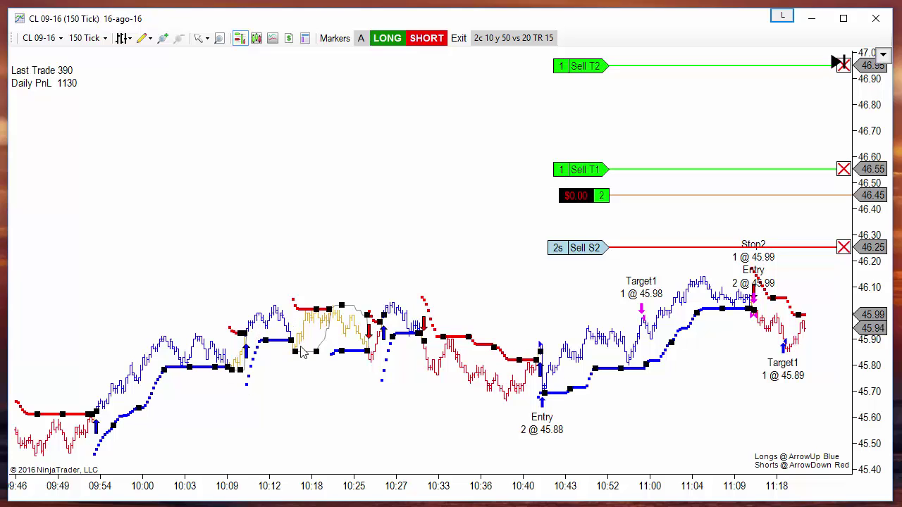
click(306, 386)
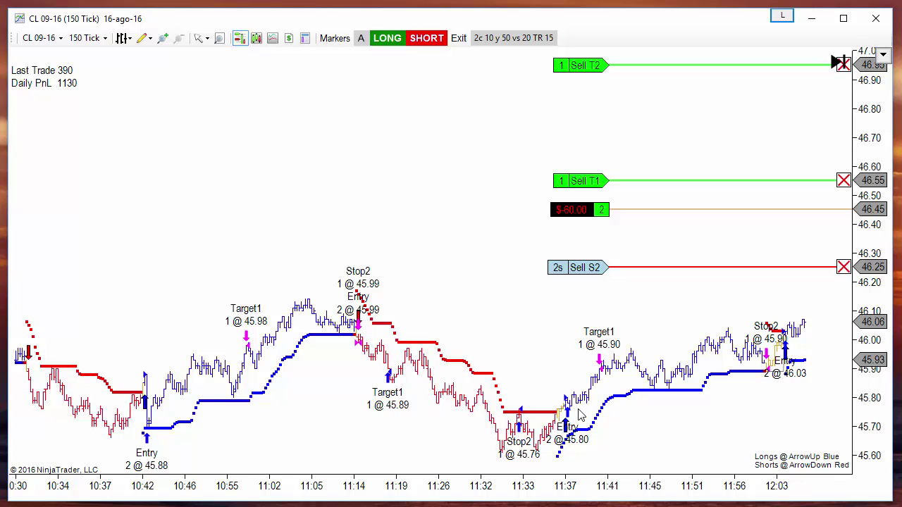
drag(560, 489, 655, 413)
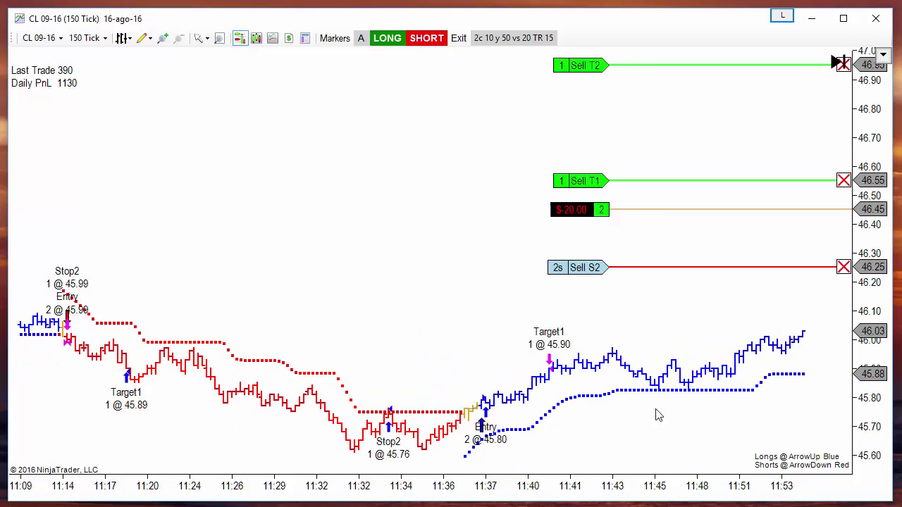
drag(779, 444, 303, 447)
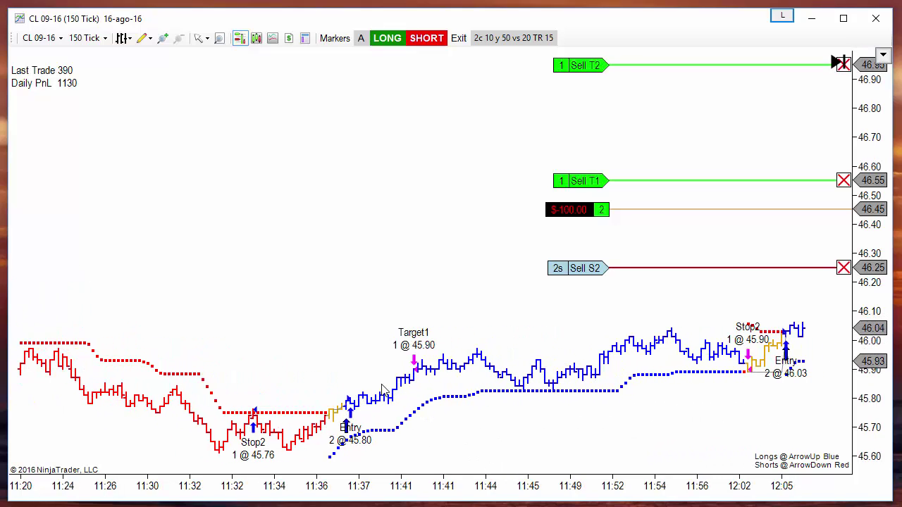
drag(712, 423, 520, 419)
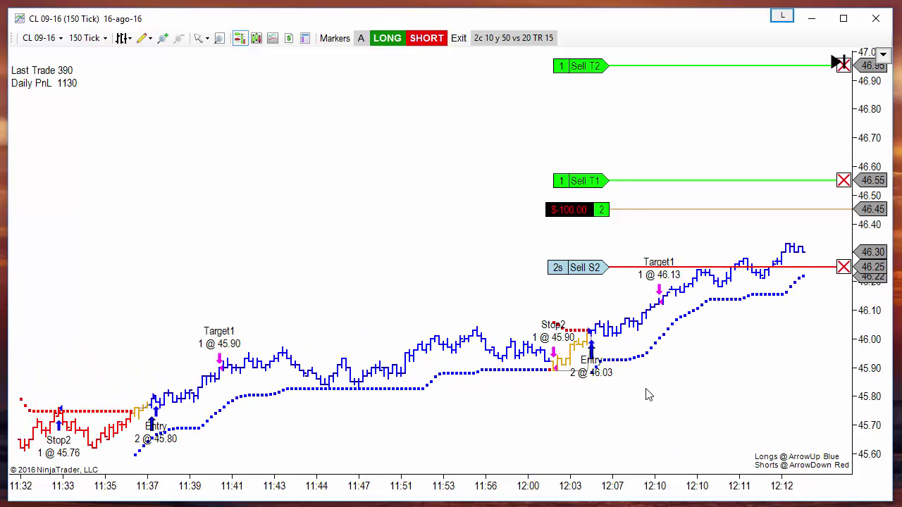
drag(864, 422, 844, 336)
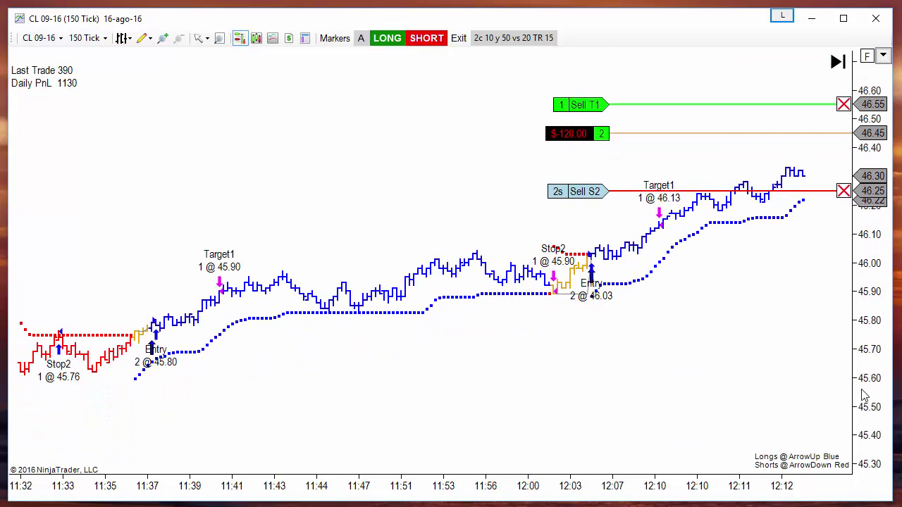
drag(872, 402, 892, 275)
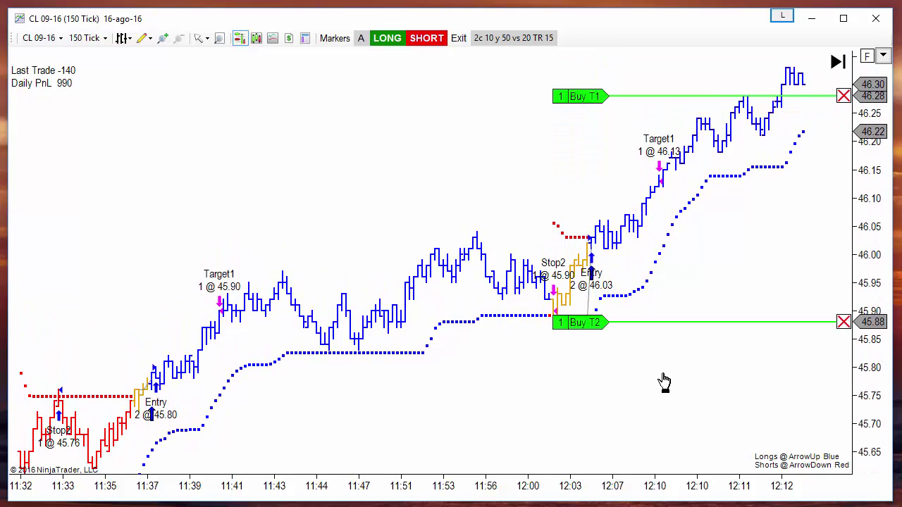
Jump to the latest bars around 12:10–12:32, leaving empty space after the last bar.
drag(518, 491, 449, 493)
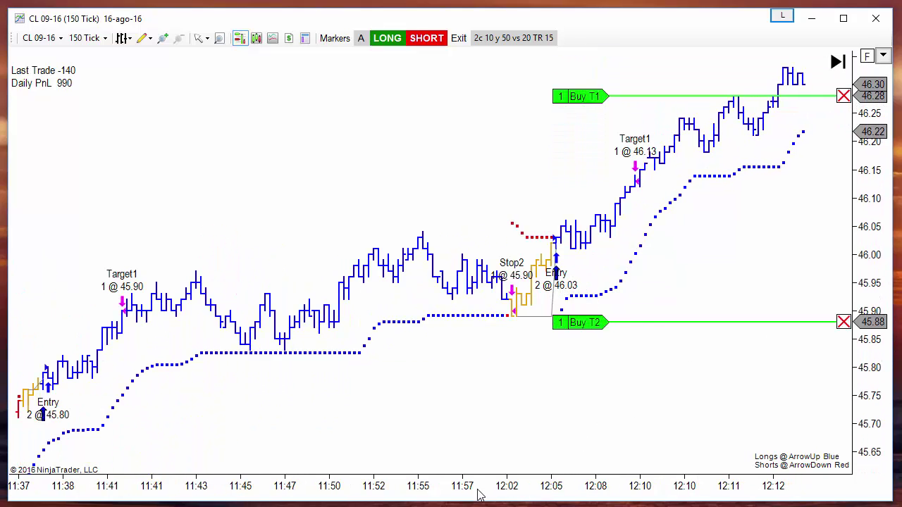
drag(808, 196, 715, 226)
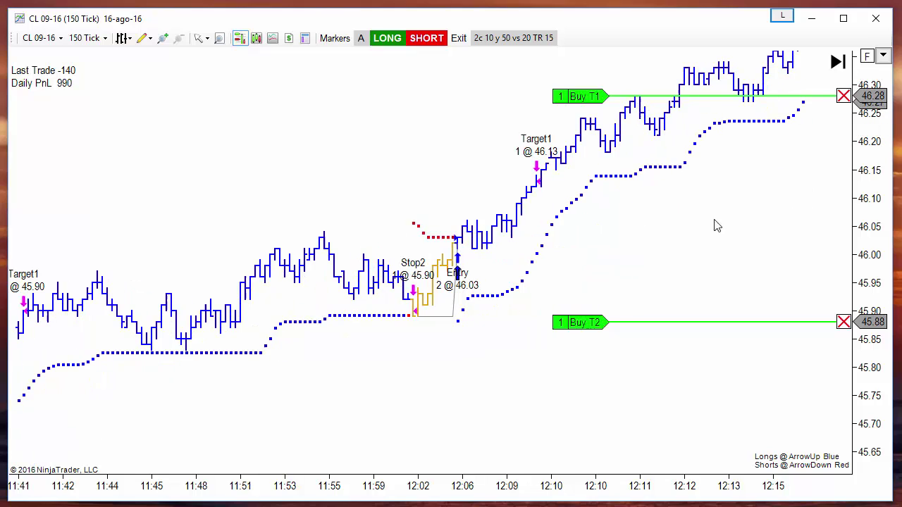
click(839, 63)
click(868, 57)
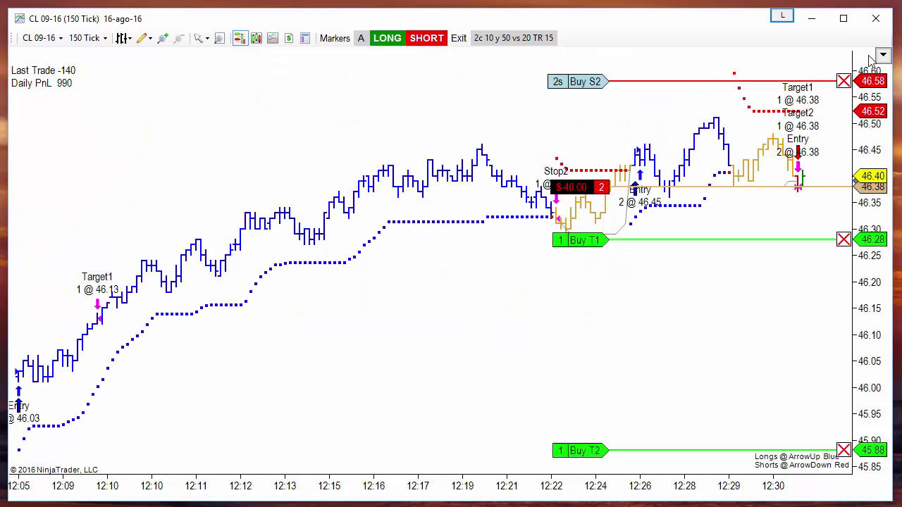
drag(752, 346, 552, 208)
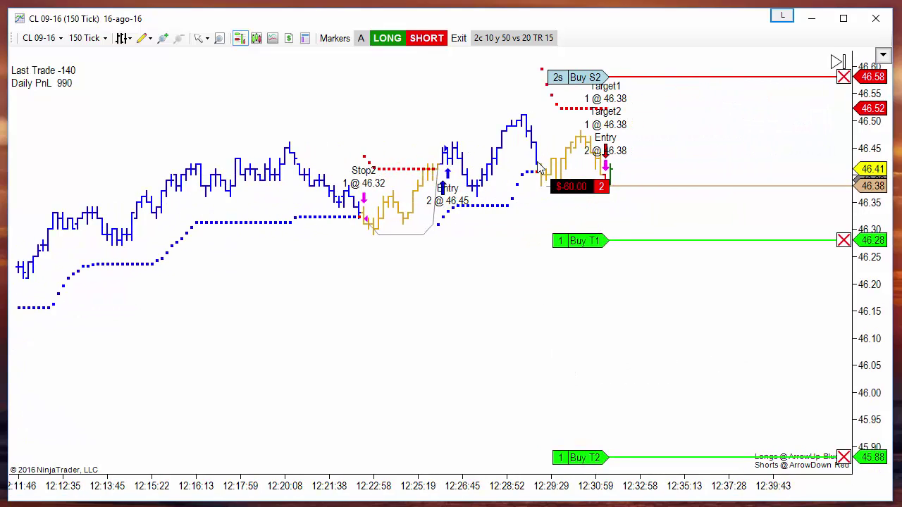
drag(509, 326, 637, 344)
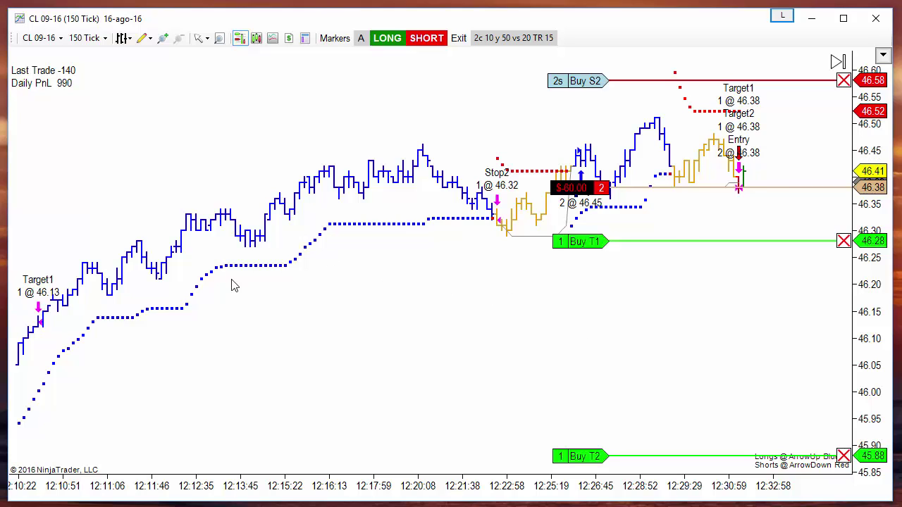
scroll(173, 318, up, 3)
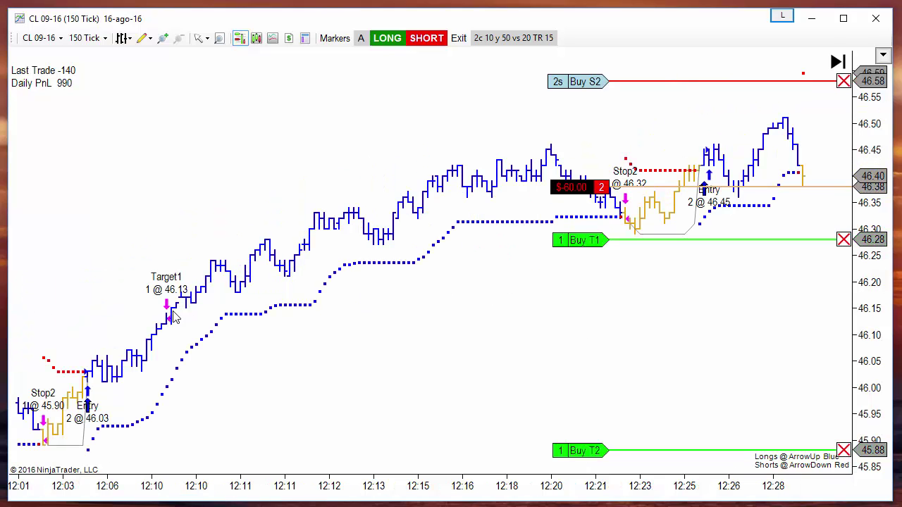
scroll(493, 331, down, 5)
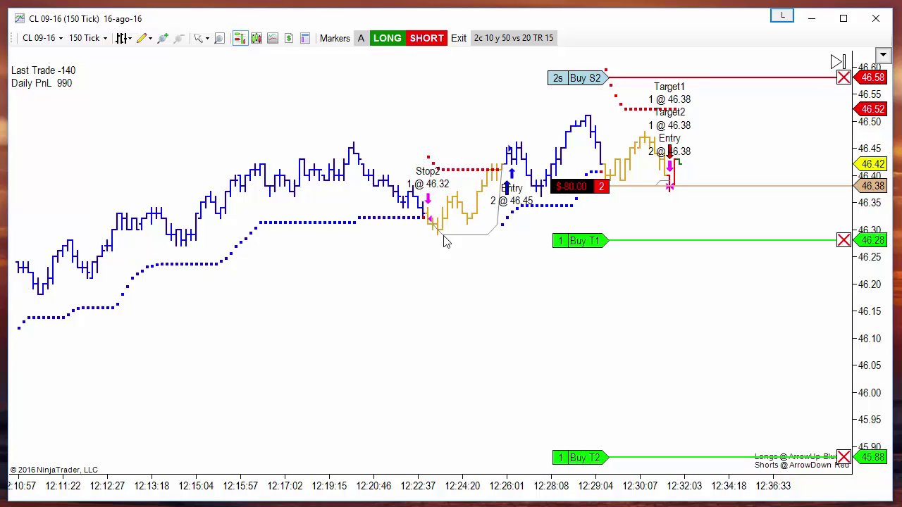
Draw two blue arrows marking the swings, one below the Stop2 bar and one under the yellow bars.
click(430, 222)
click(465, 295)
click(469, 326)
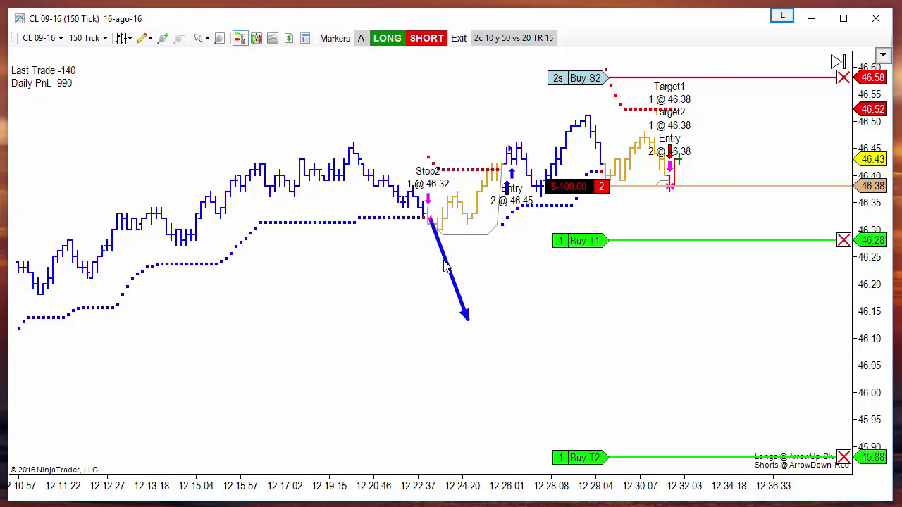
drag(446, 267, 382, 330)
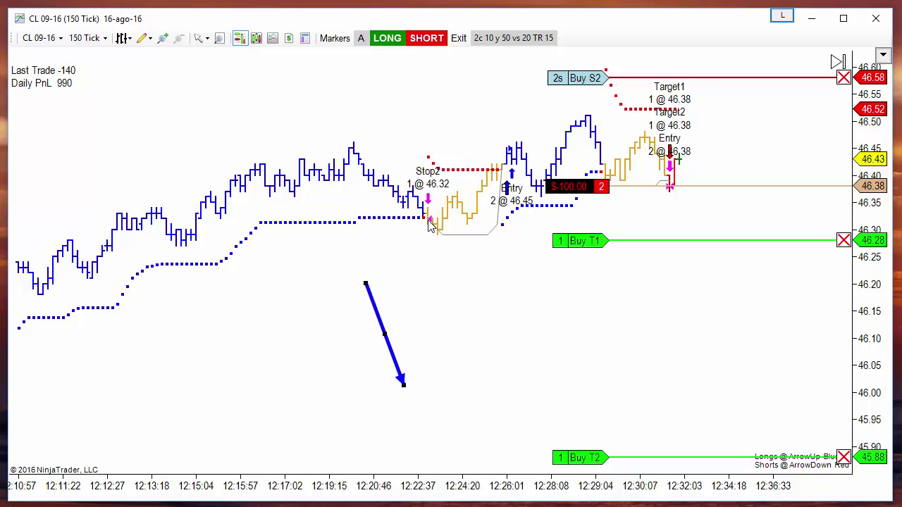
click(483, 240)
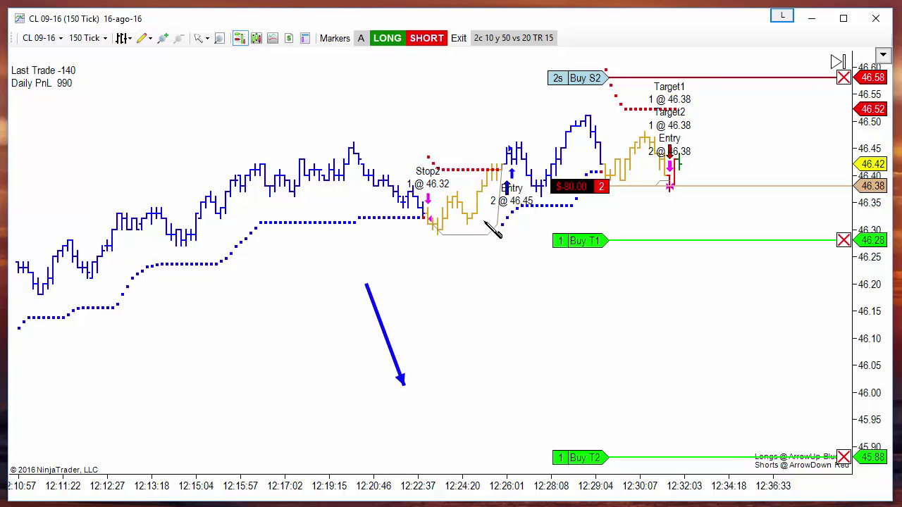
mouse_move(469, 217)
mouse_down()
mouse_move(471, 258)
mouse_move(554, 346)
mouse_up()
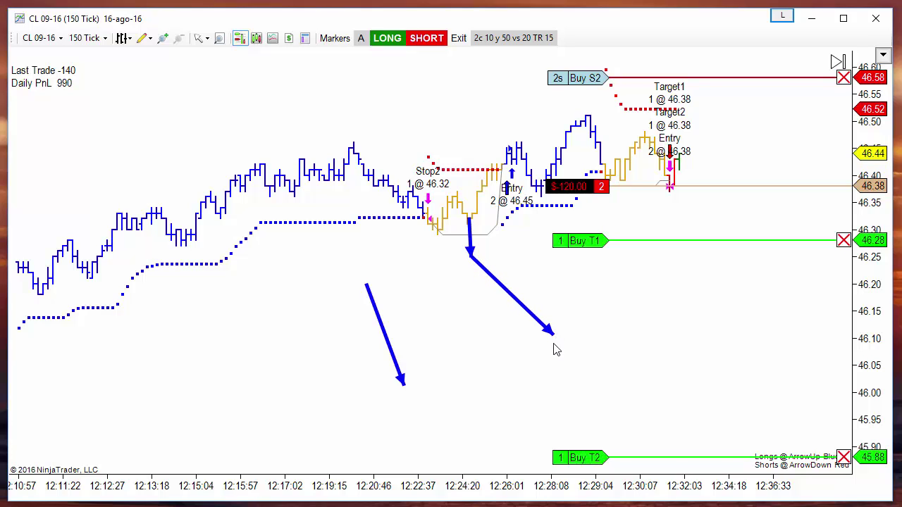
Add a third arrow by the latest bars and rescale to about 46.20–46.60 with wider bars.
drag(678, 318, 544, 332)
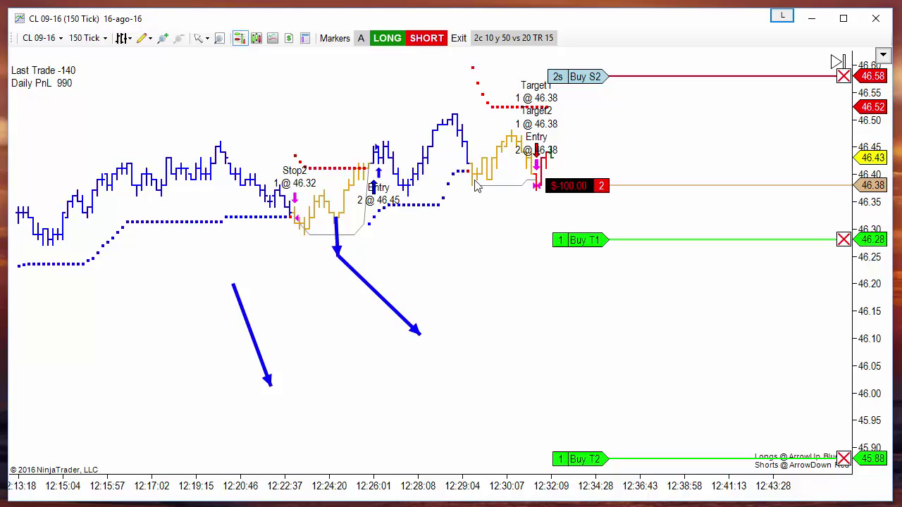
drag(518, 177, 480, 185)
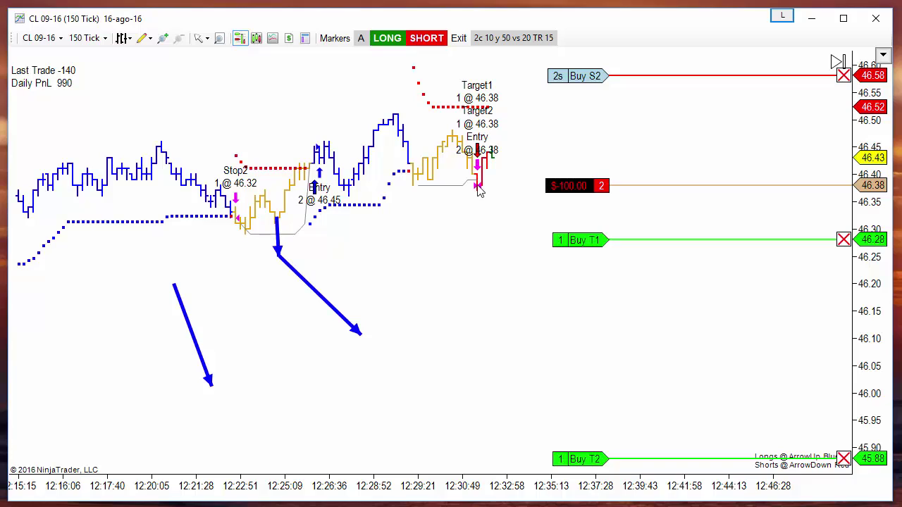
click(445, 207)
click(479, 189)
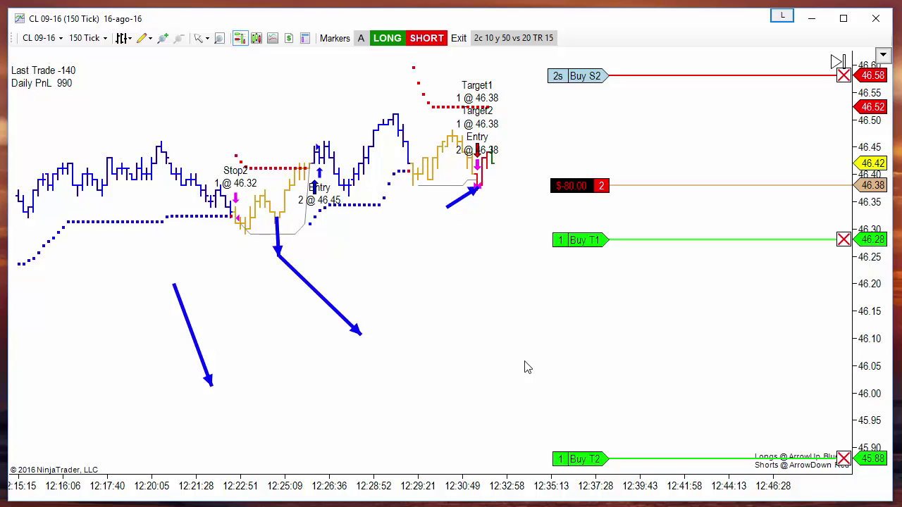
mouse_move(879, 397)
mouse_down()
mouse_move(880, 373)
mouse_move(880, 396)
mouse_move(839, 336)
mouse_move(872, 397)
mouse_move(885, 460)
mouse_up()
drag(457, 405, 424, 390)
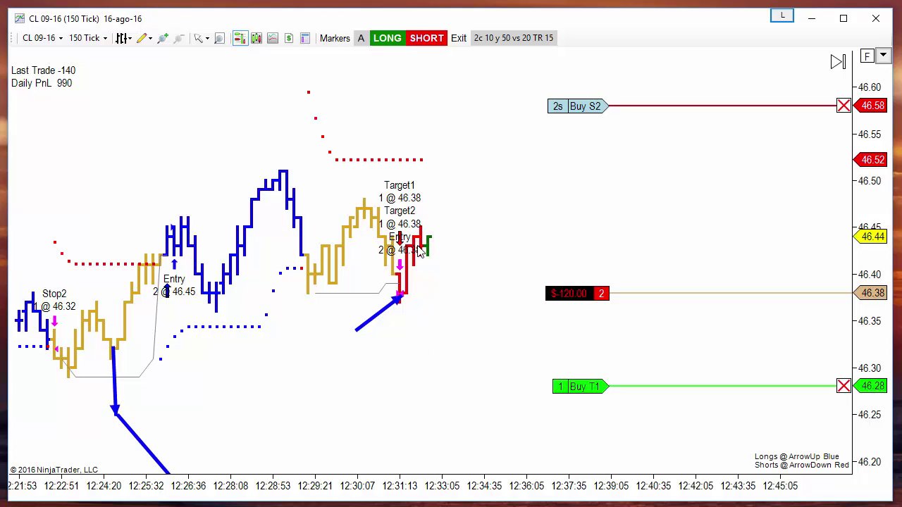
right_click(485, 185)
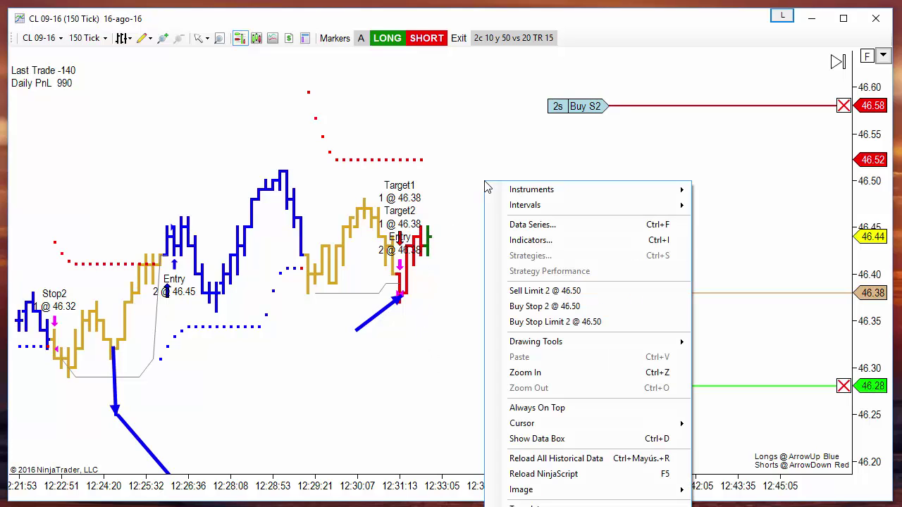
click(548, 241)
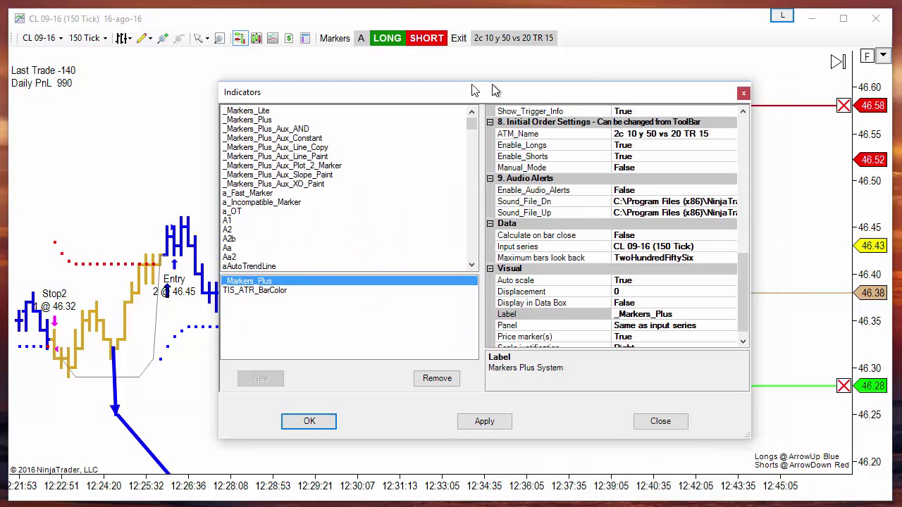
click(185, 290)
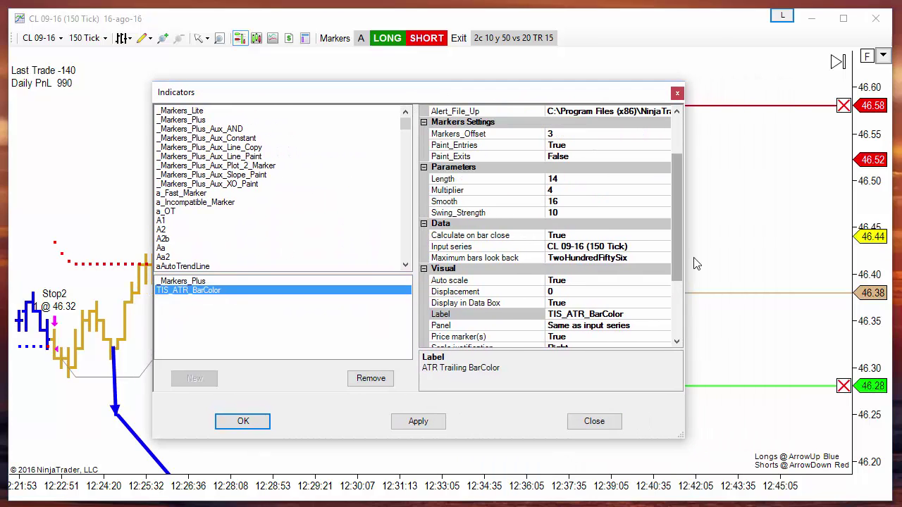
click(482, 181)
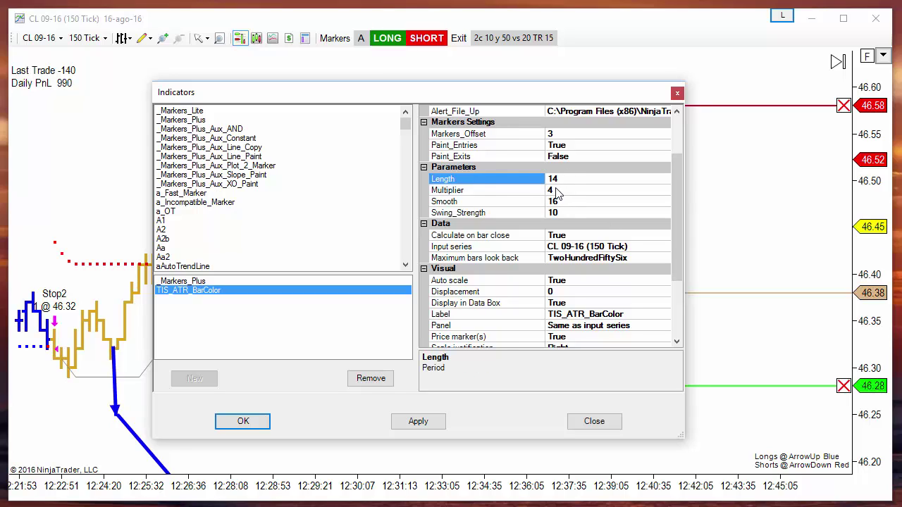
click(560, 191)
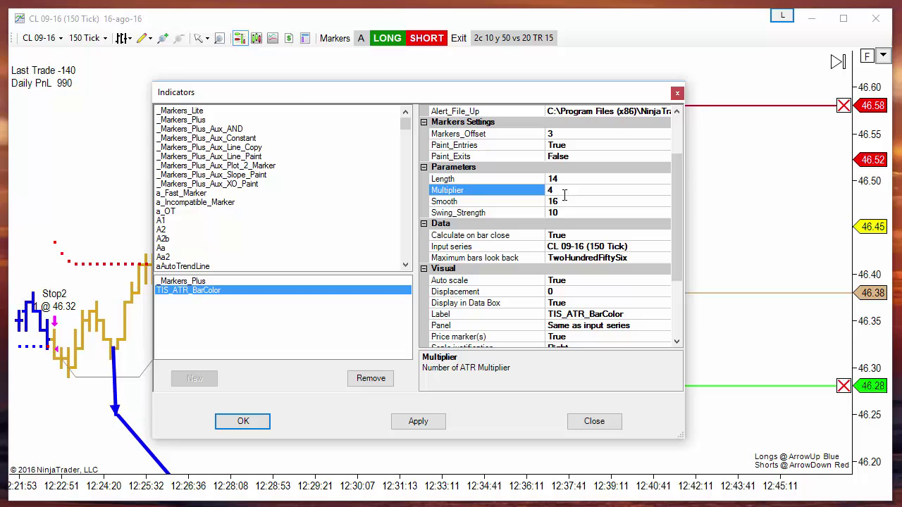
click(563, 204)
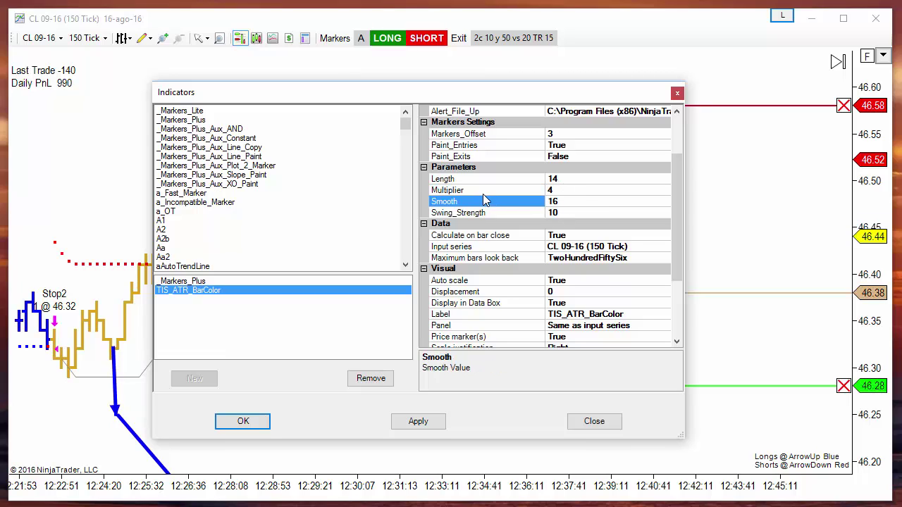
click(562, 191)
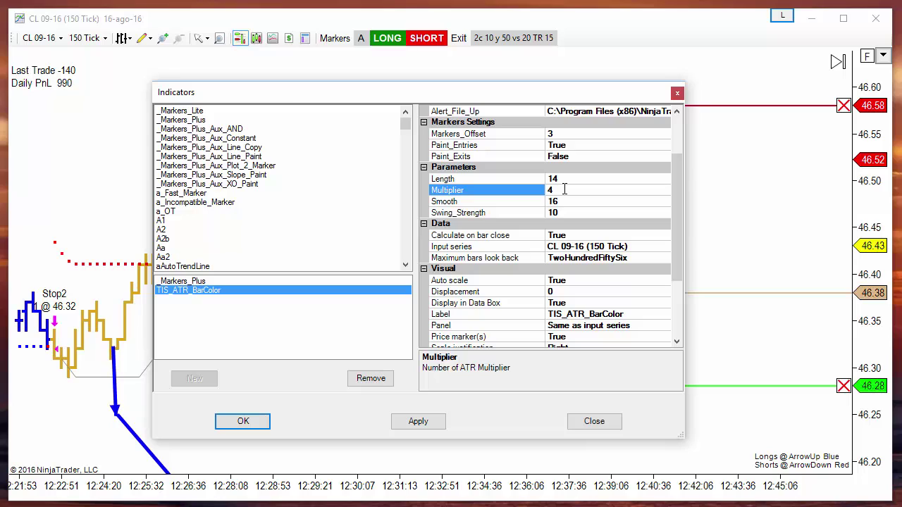
click(564, 203)
click(566, 213)
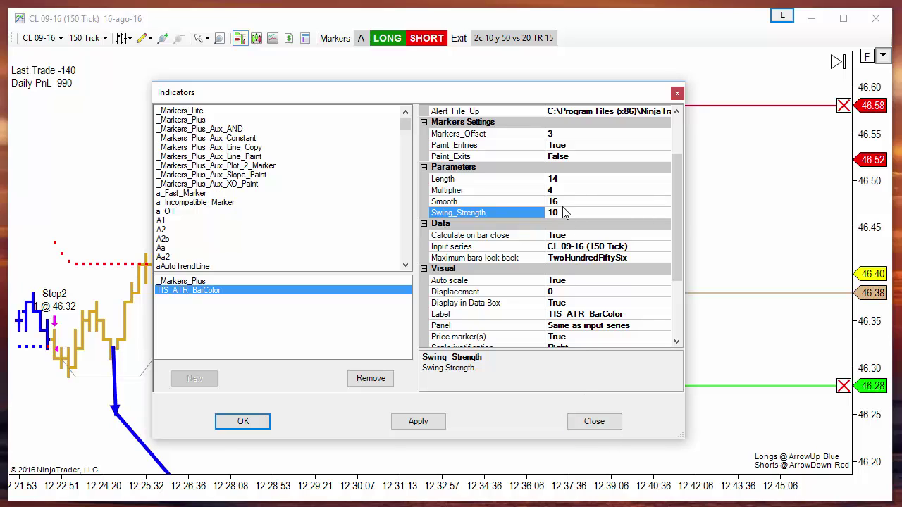
click(594, 420)
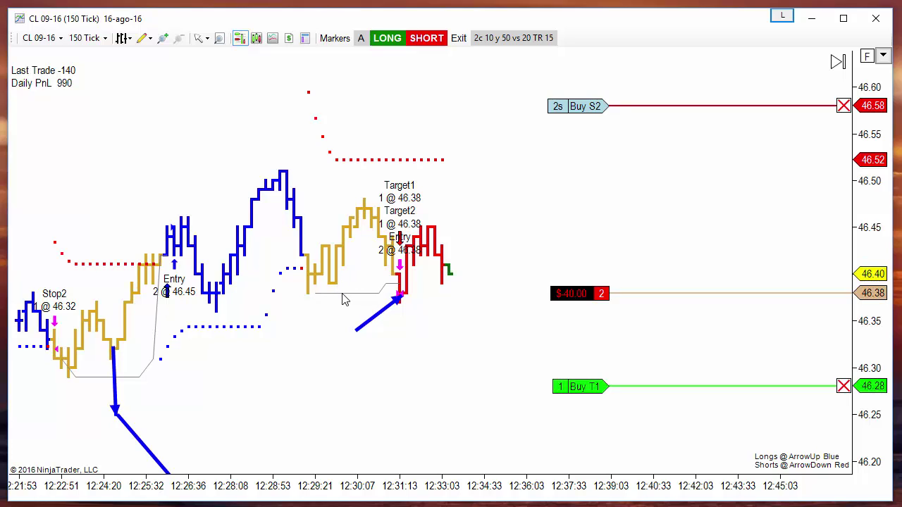
Bring up the CL 10-16 9 Range chart for 06-sep-16.
drag(335, 282, 387, 285)
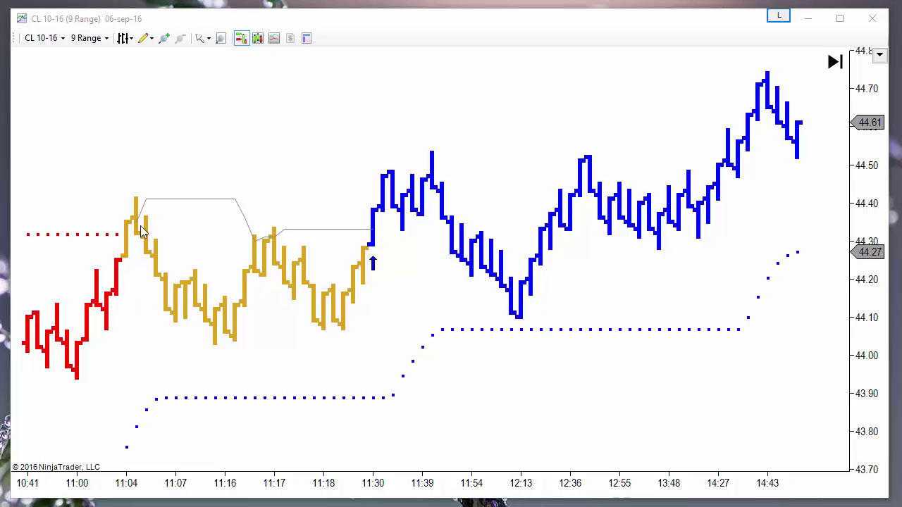
Pan the CL 10-16 chart to the 09:49–12:44 stretch and open the trailing indicator's settings.
drag(139, 159, 338, 167)
drag(135, 110, 285, 159)
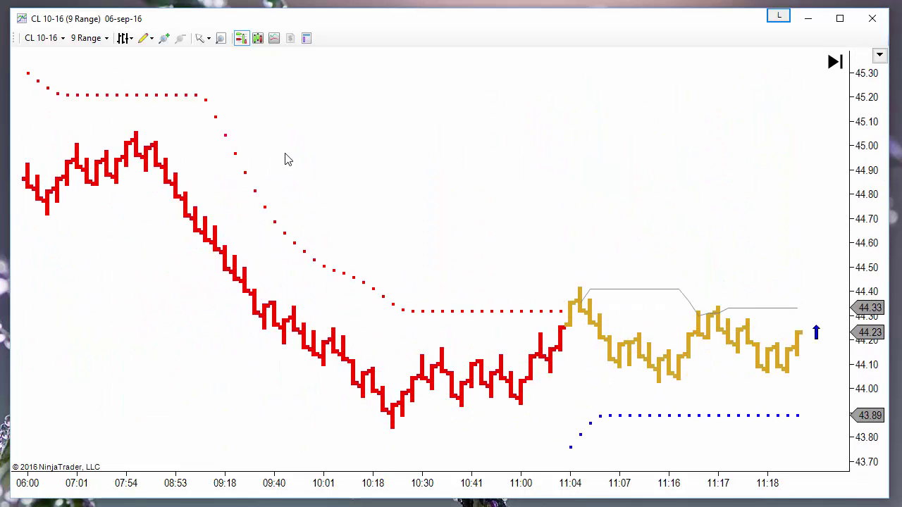
drag(616, 191, 416, 177)
drag(367, 195, 296, 194)
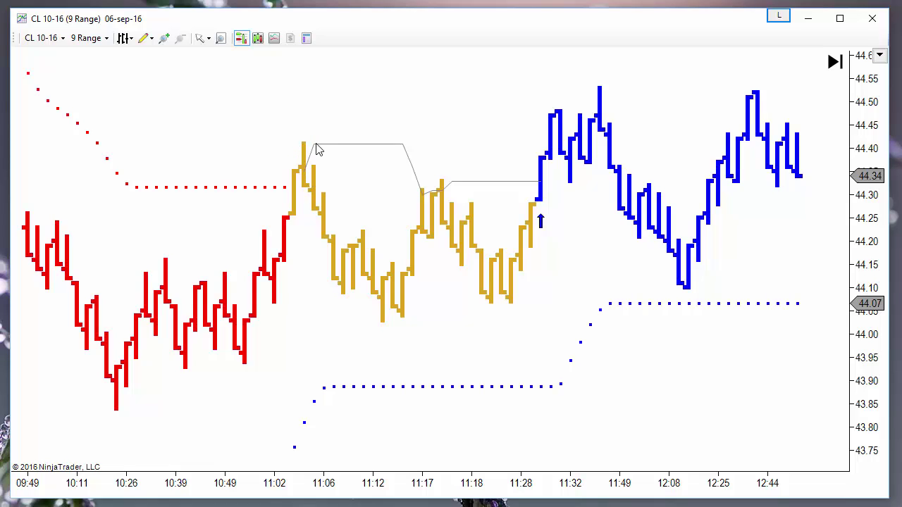
double_click(396, 148)
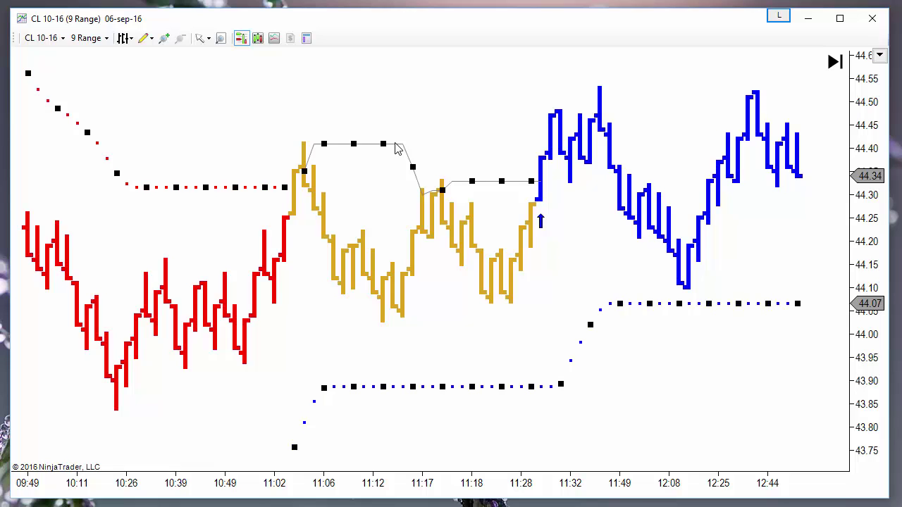
click(518, 214)
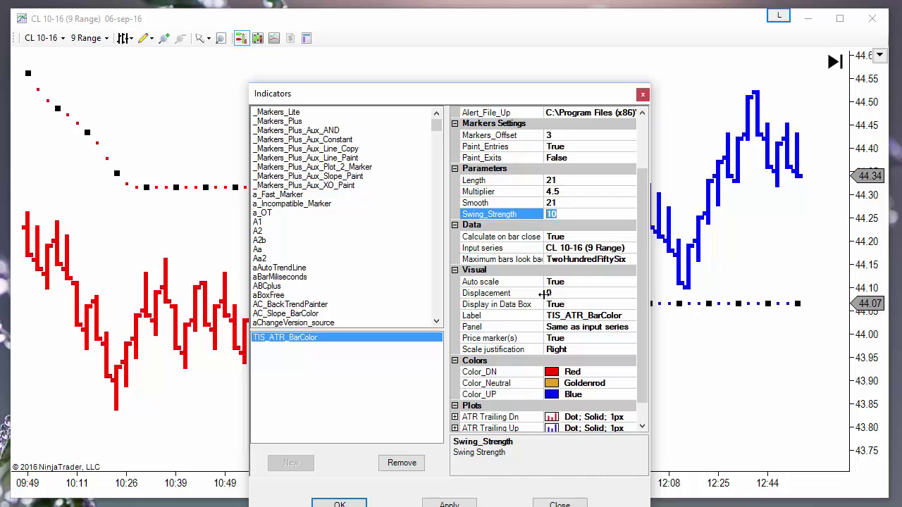
click(571, 497)
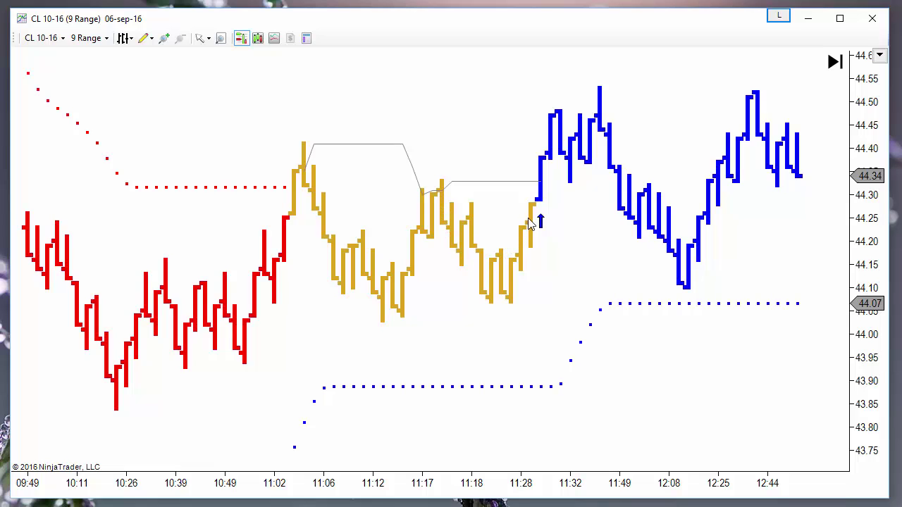
Scroll the CL 10-16 chart into 07-sep-16, showing the red turn near 09:00 and blue near 09:50.
click(540, 185)
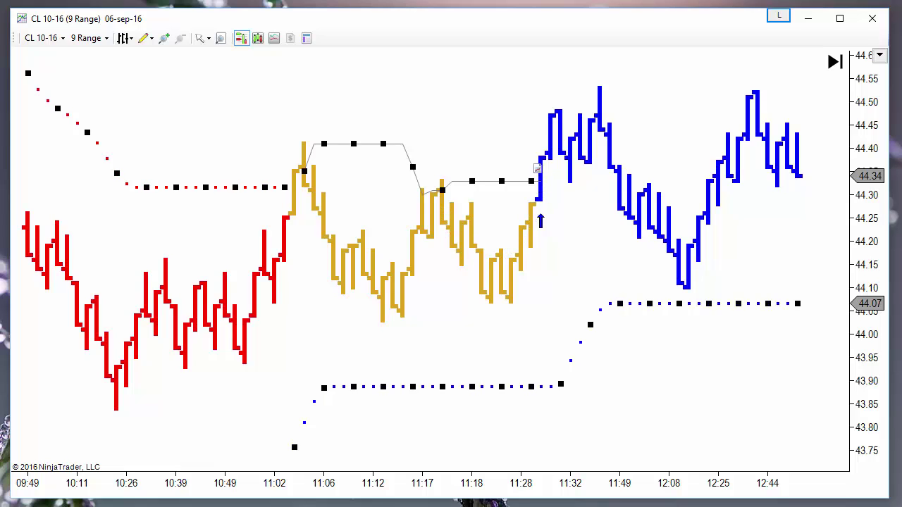
click(546, 164)
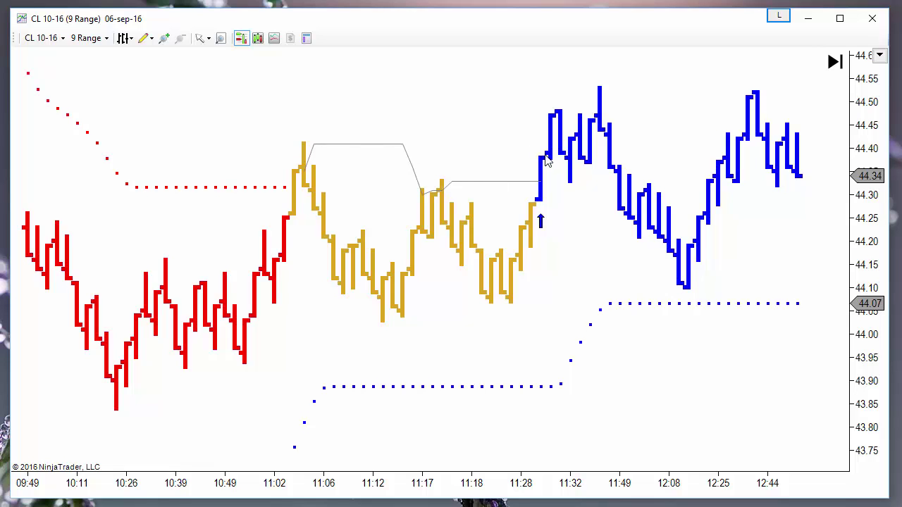
scroll(506, 100, down, 10)
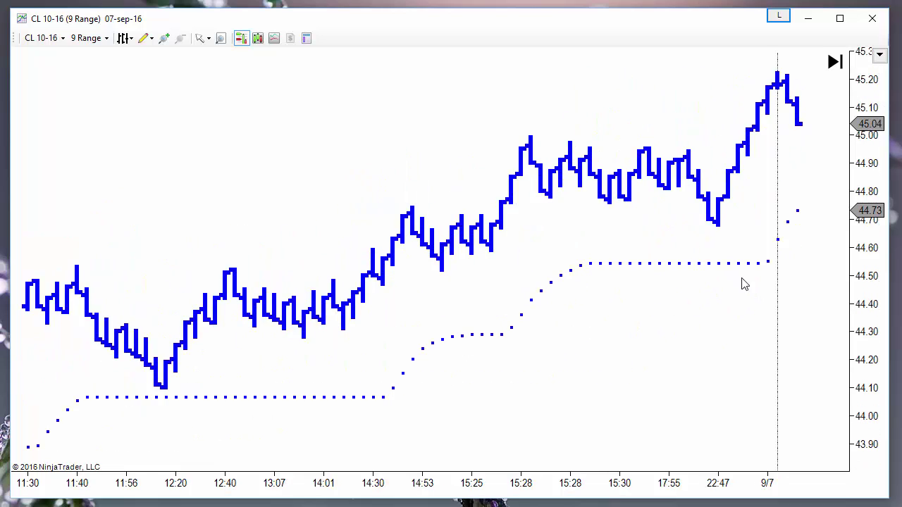
scroll(744, 283, down, 12)
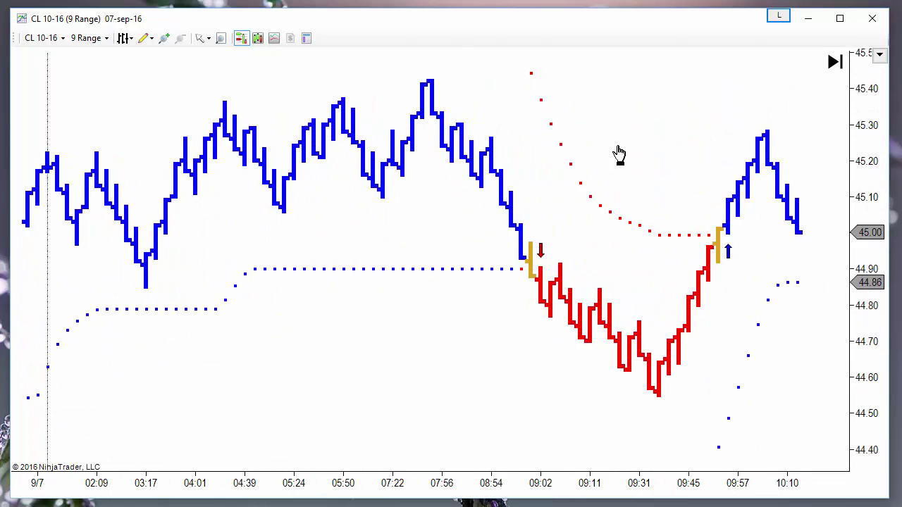
scroll(619, 153, down, 5)
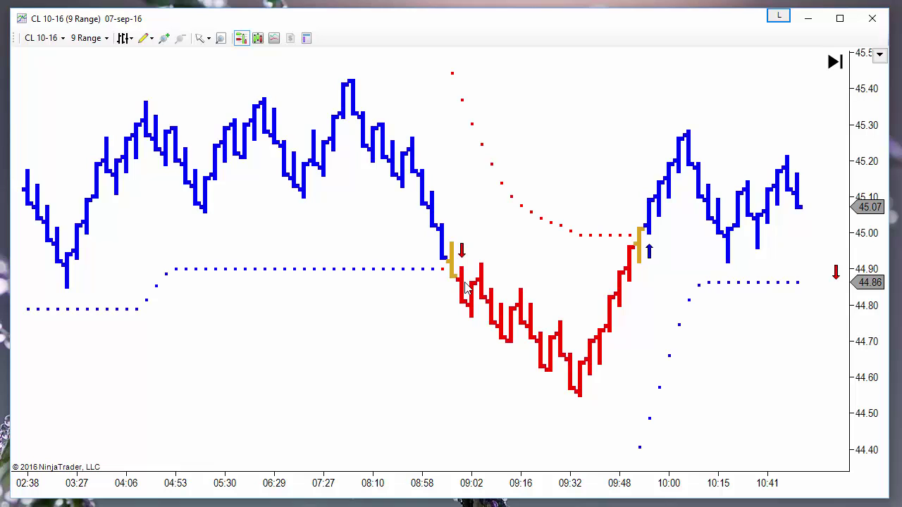
scroll(757, 362, down, 3)
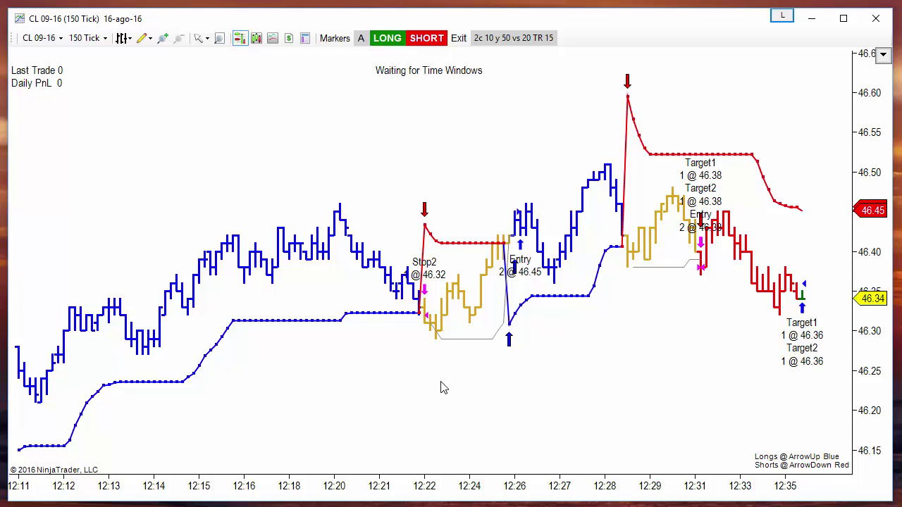
Compress the CL 09-16 150 Tick bars to show 12:11 through 12:35.
drag(409, 487, 393, 500)
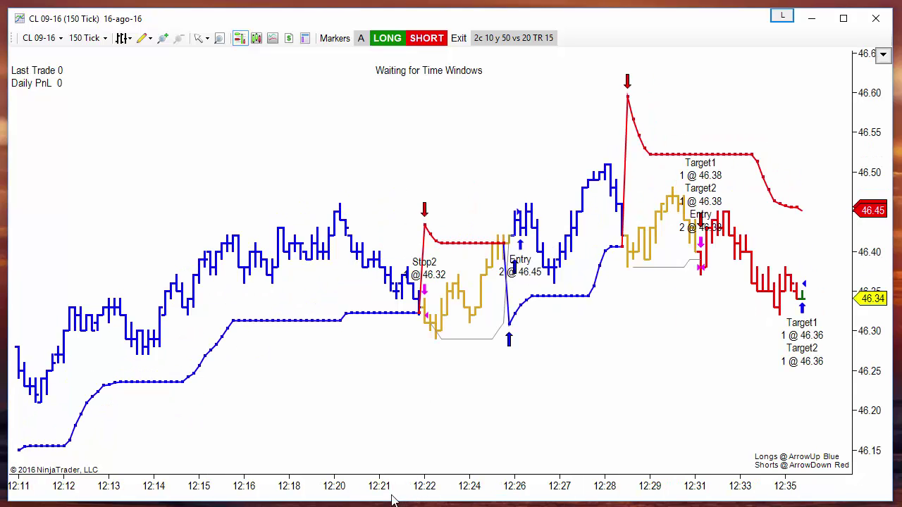